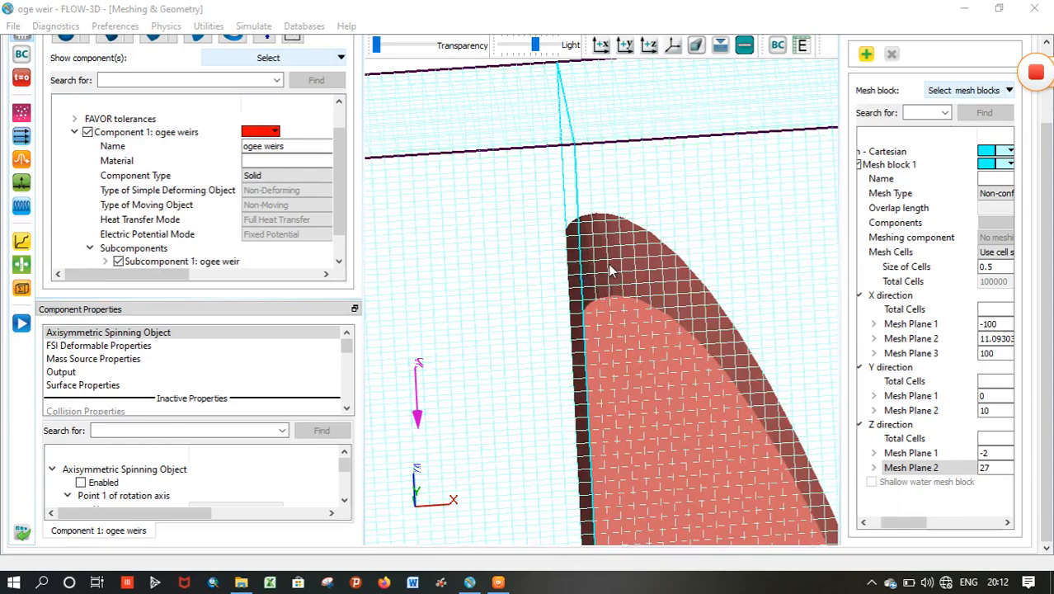
- Add a Z-direction mesh plane to mesh block 1 at about 21.09 by picking the top of the weir crest
scroll(608, 263, "up", 5)
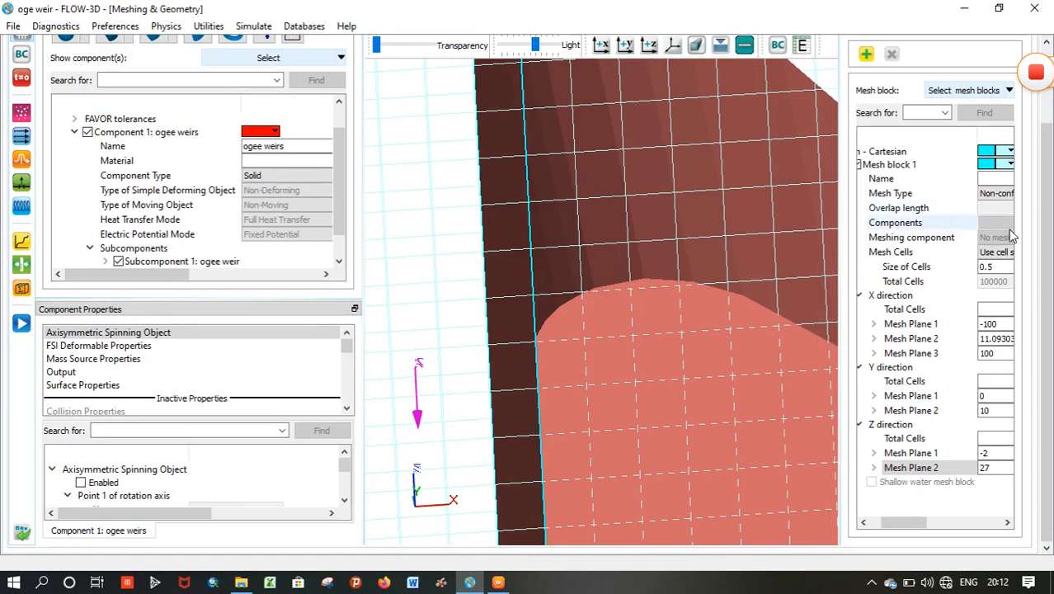
left_click(932, 456)
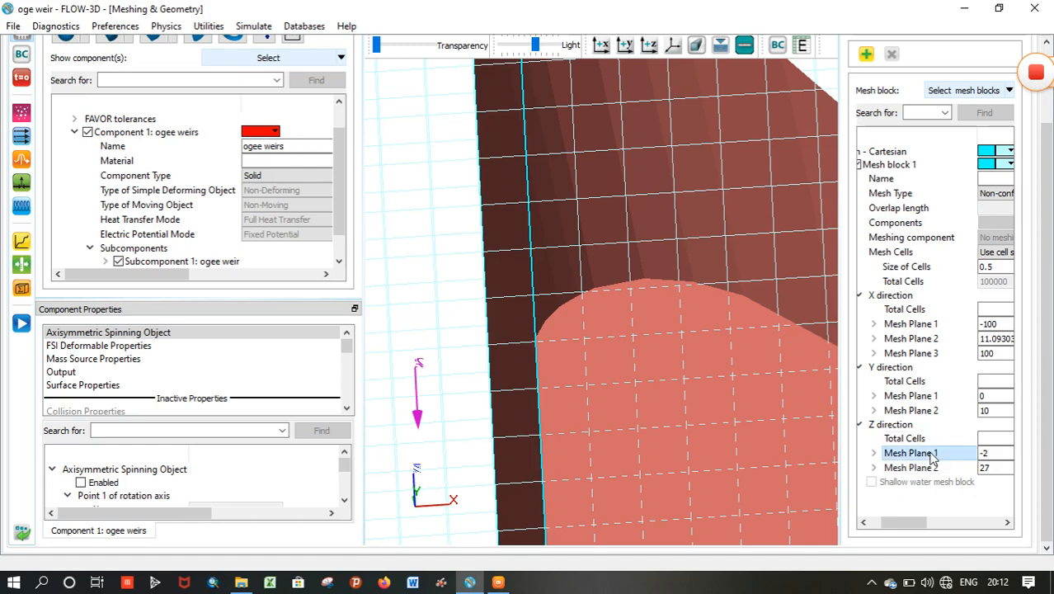
right_click(932, 459)
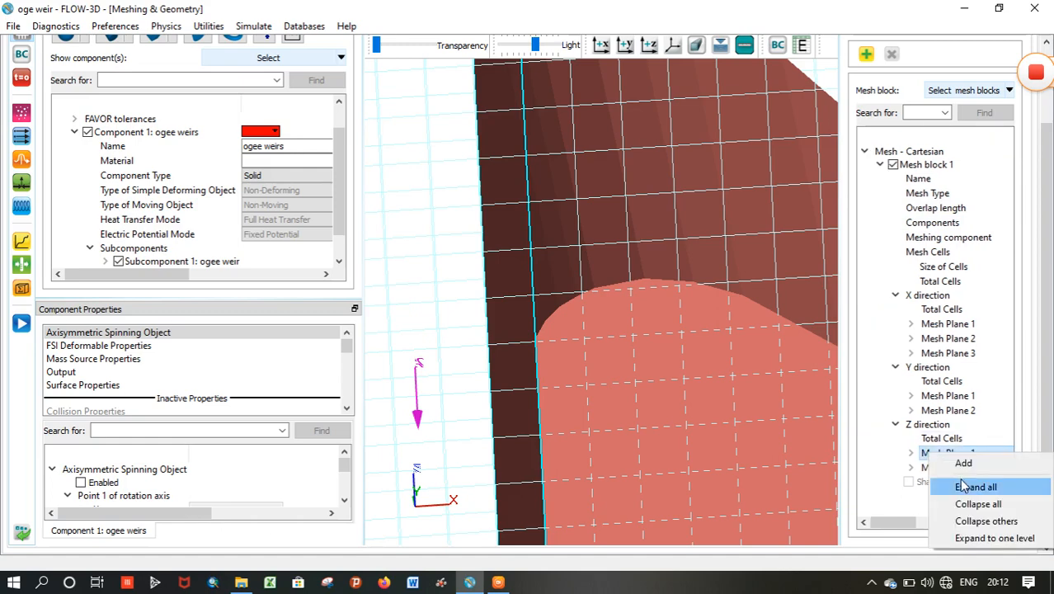
left_click(1002, 462)
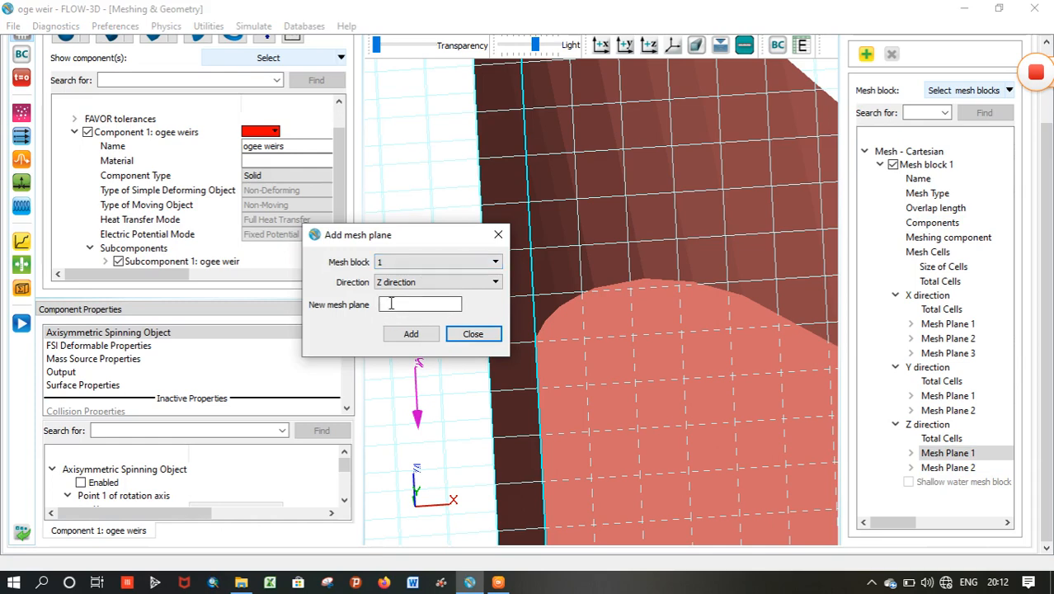
left_click(650, 278)
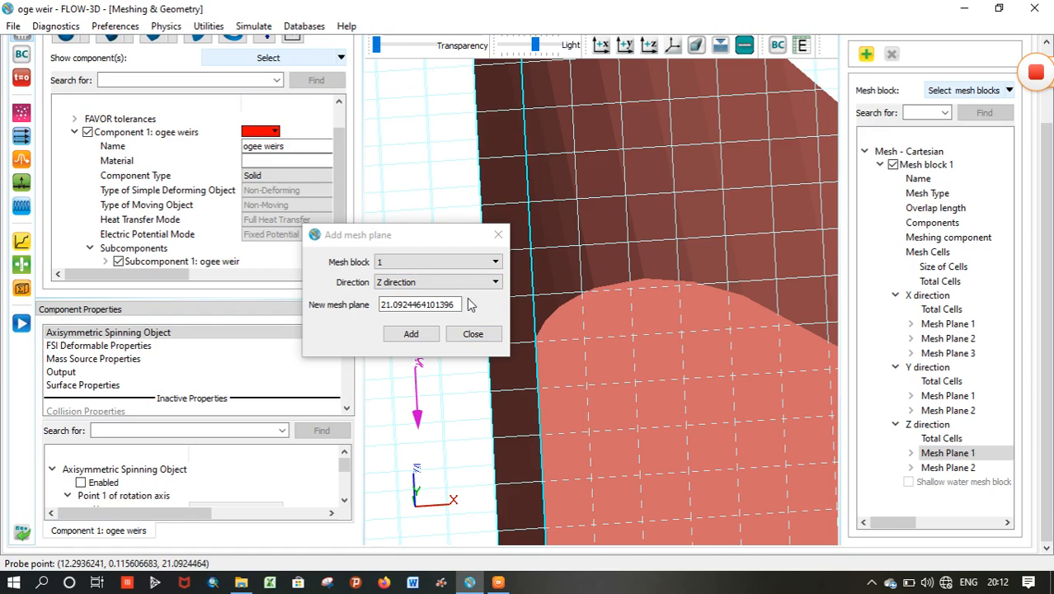
left_click(413, 334)
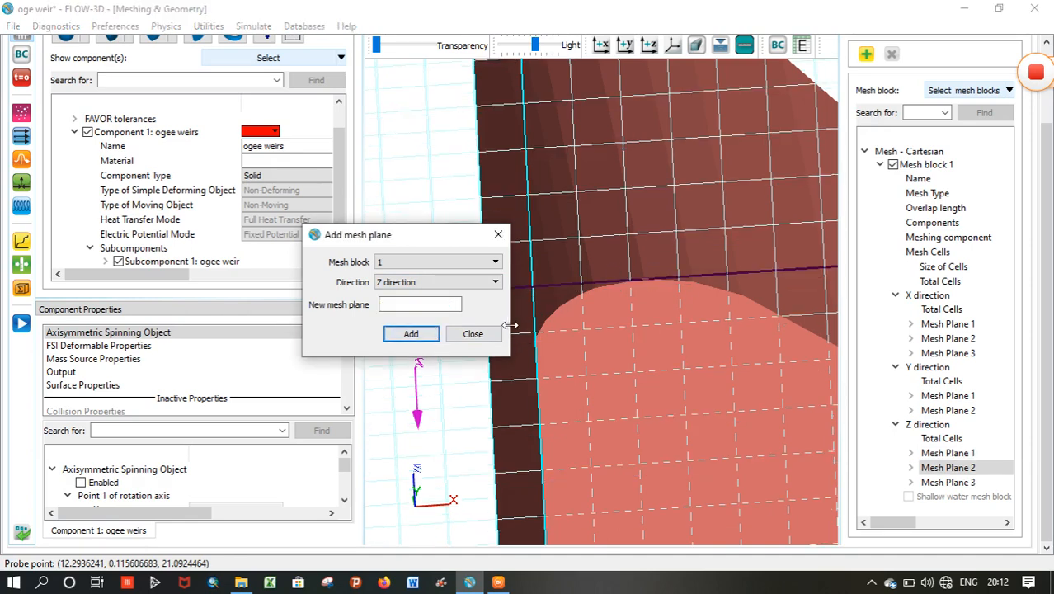
left_click(474, 333)
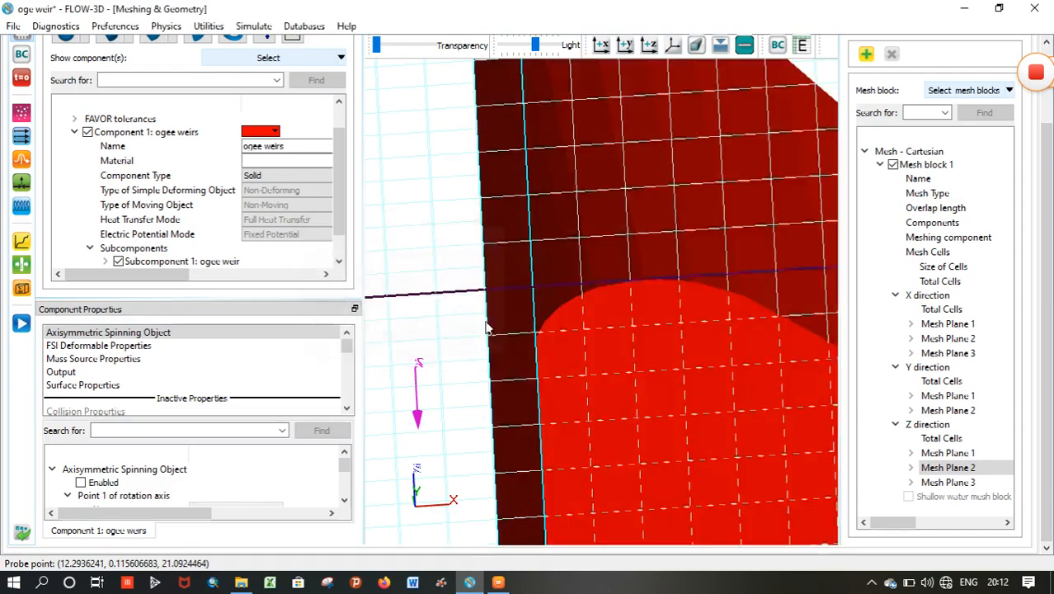
- Examine the new Z mesh plane against the weir crest and check its location among the mesh block's planes
scroll(624, 304, "up", 3)
scroll(624, 304, "down", 3)
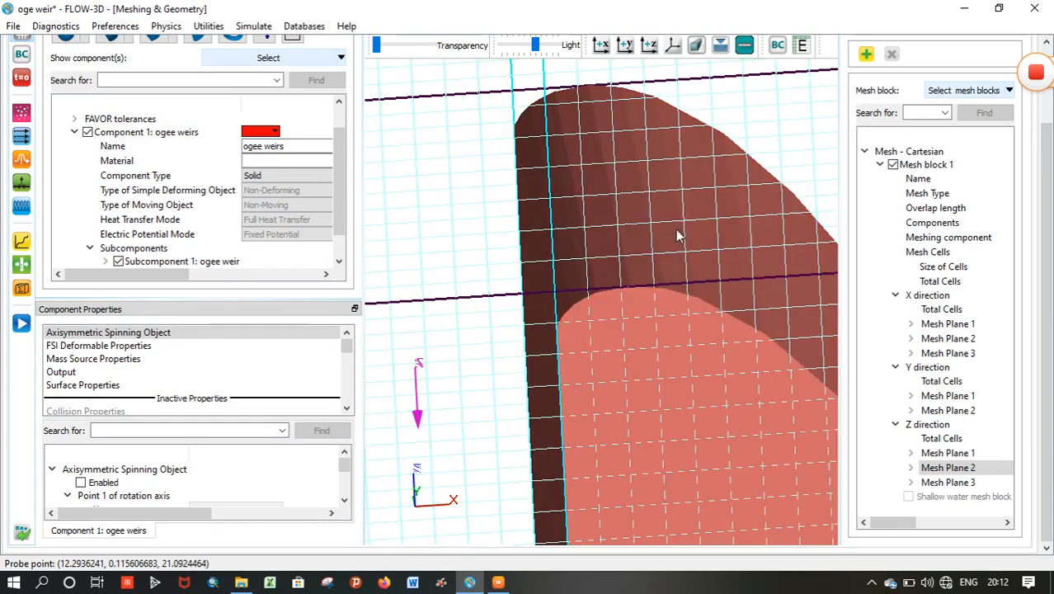
scroll(678, 220, "up", 1)
scroll(678, 221, "up", 1)
scroll(609, 153, "down", 4)
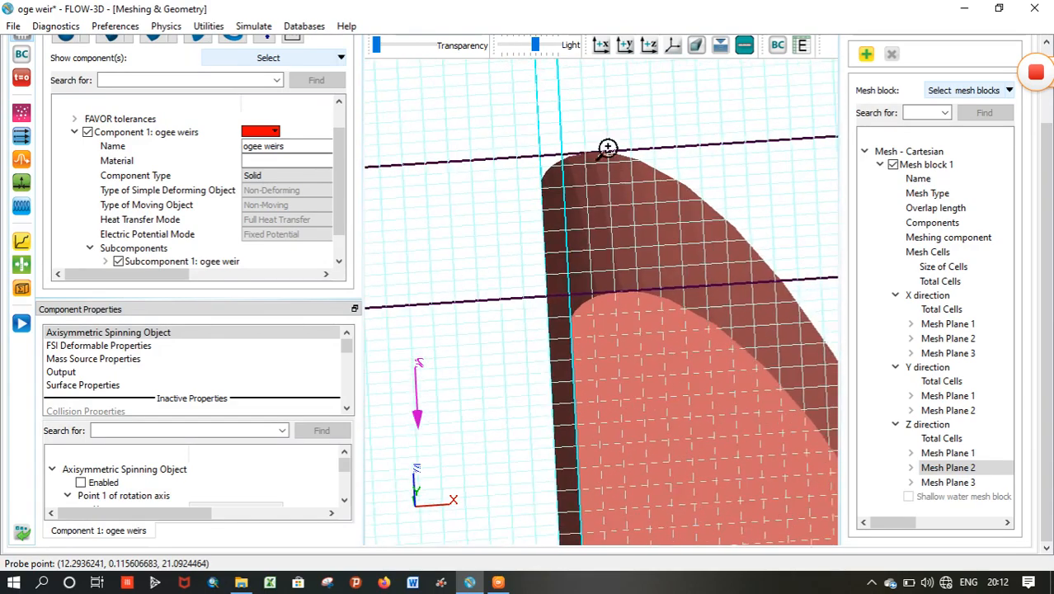
scroll(616, 182, "up", 2)
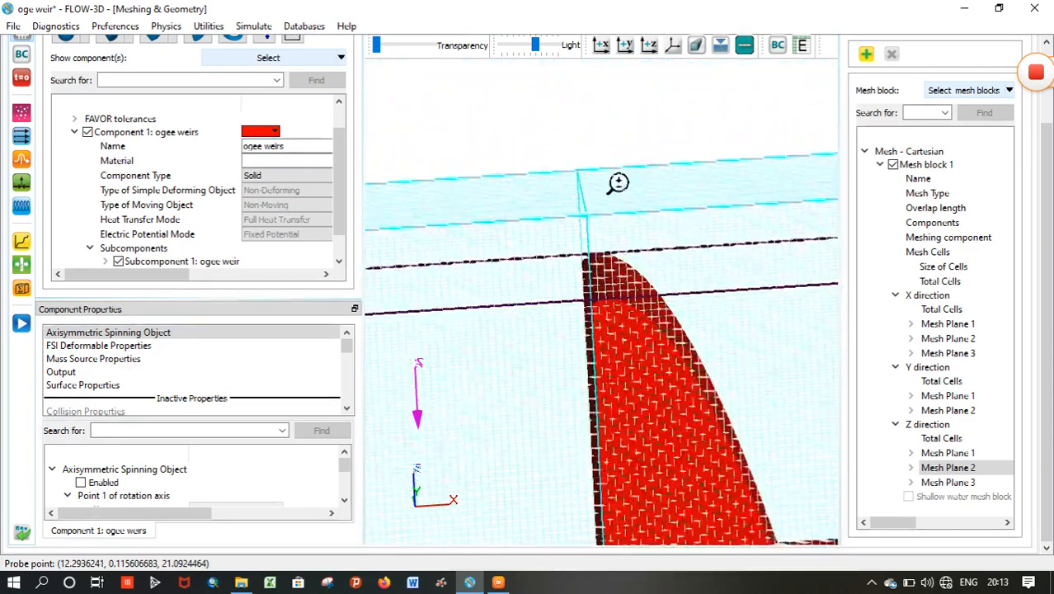
scroll(695, 268, "down", 1)
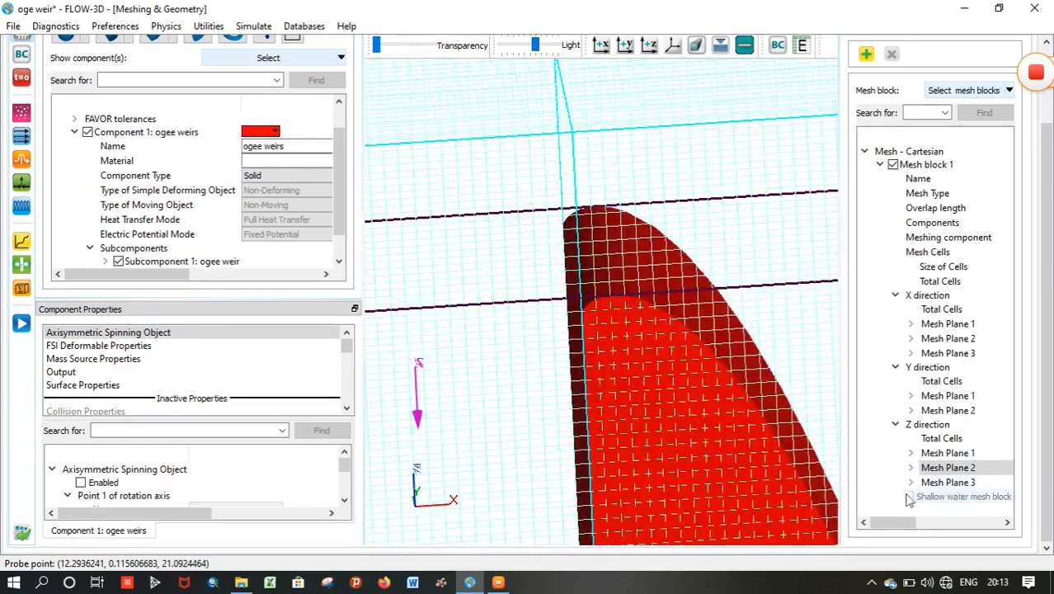
mouse_move(887, 529)
left_mouse_down()
mouse_move(971, 521)
mouse_move(889, 523)
left_mouse_up()
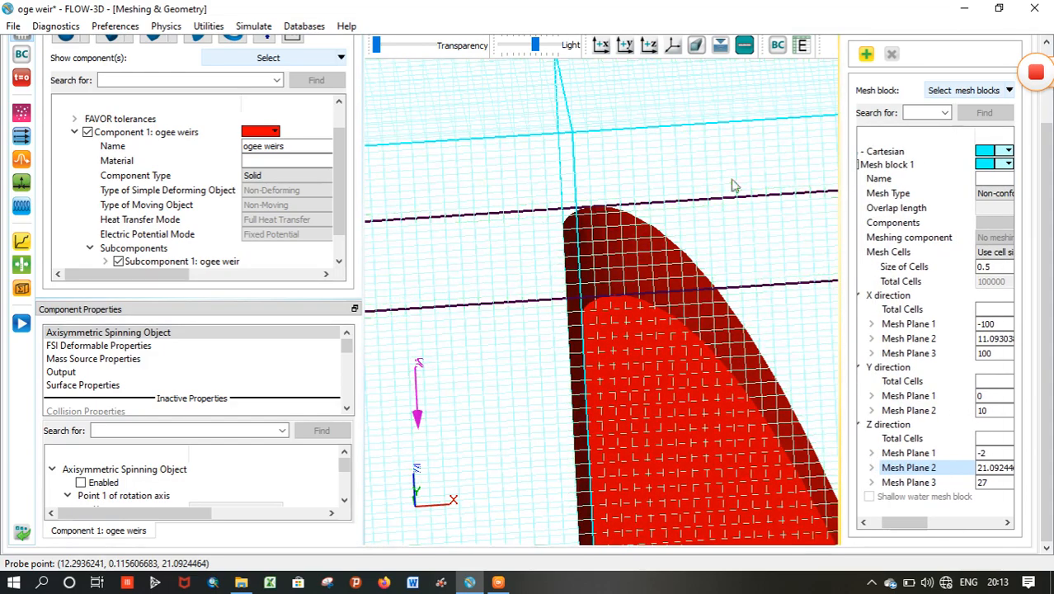
- Set the Y-direction limits of mesh block 1 to 4.5 for Mesh Plane 1 and 5.5 for Mesh Plane 2
middle_click_drag(798, 167, 713, 81)
middle_click_drag(708, 206, 684, 142)
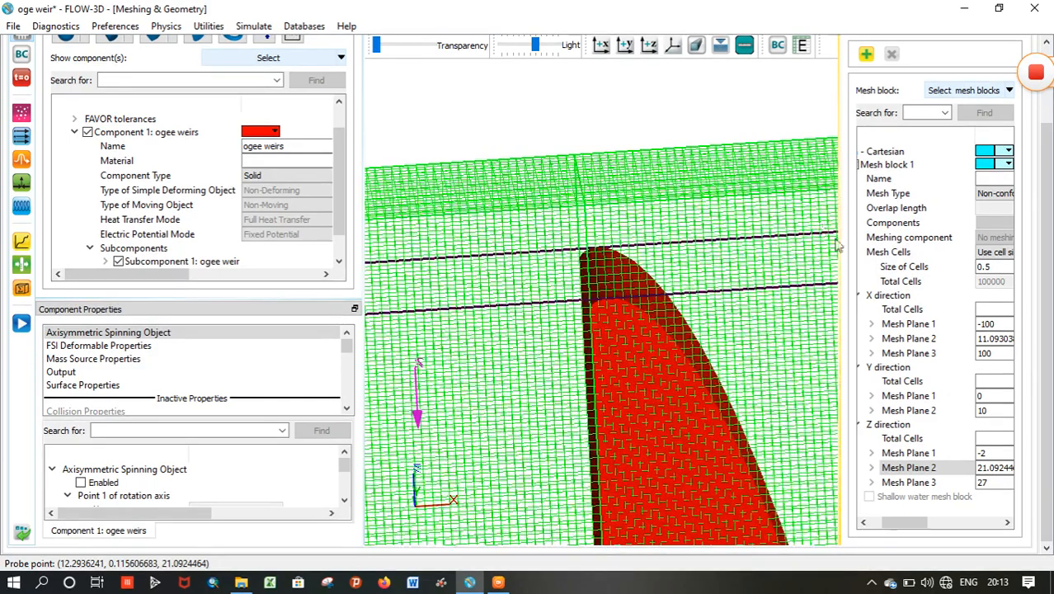
double_click(983, 410)
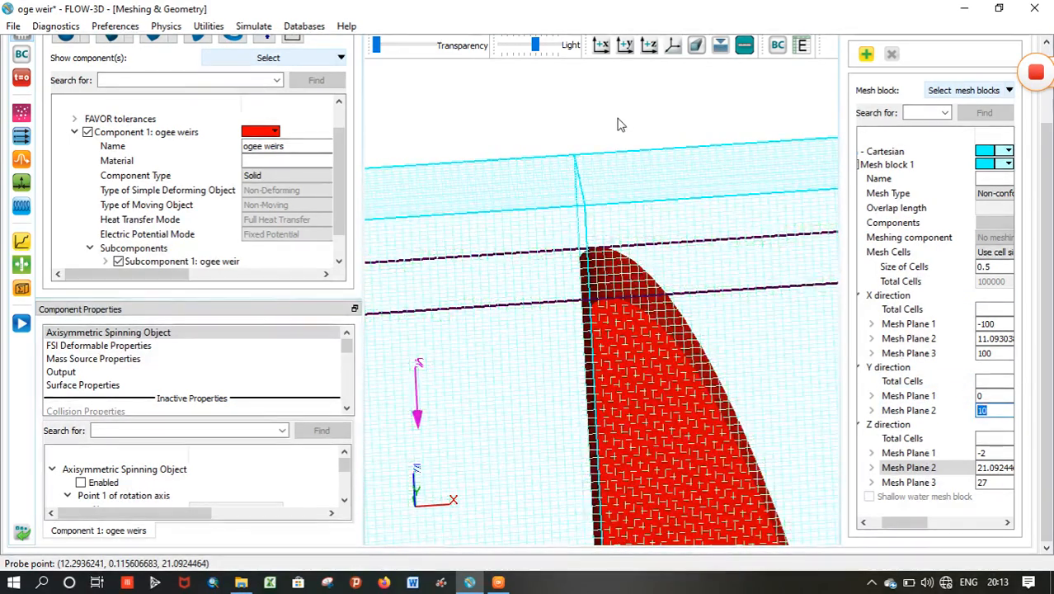
scroll(629, 170, "up", 2)
middle_click_drag(629, 170, 640, 120)
right_click_drag(640, 120, 603, 116)
left_click_drag(640, 158, 609, 298)
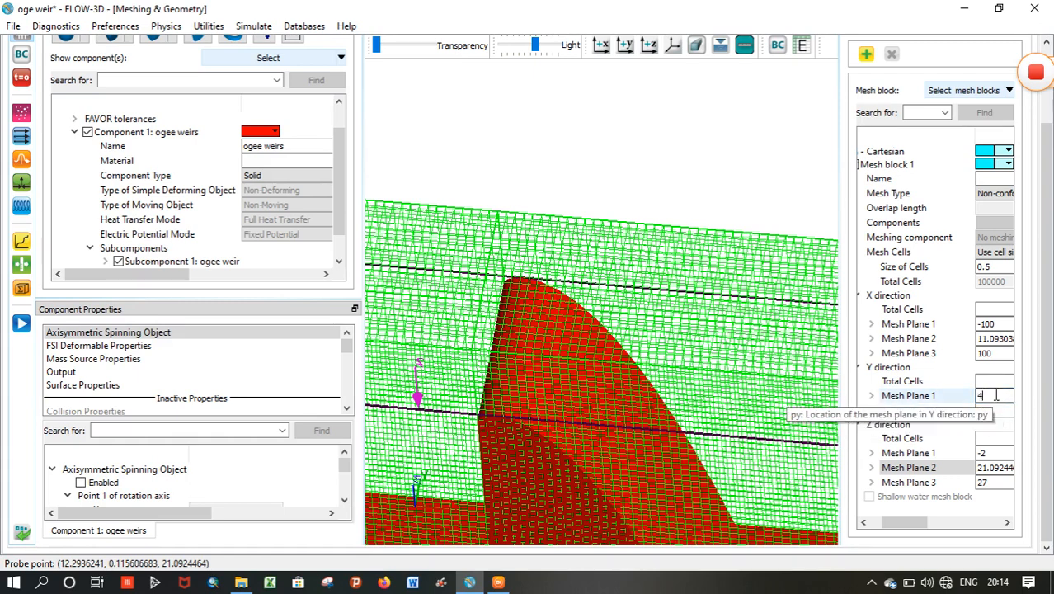
key("Tab")
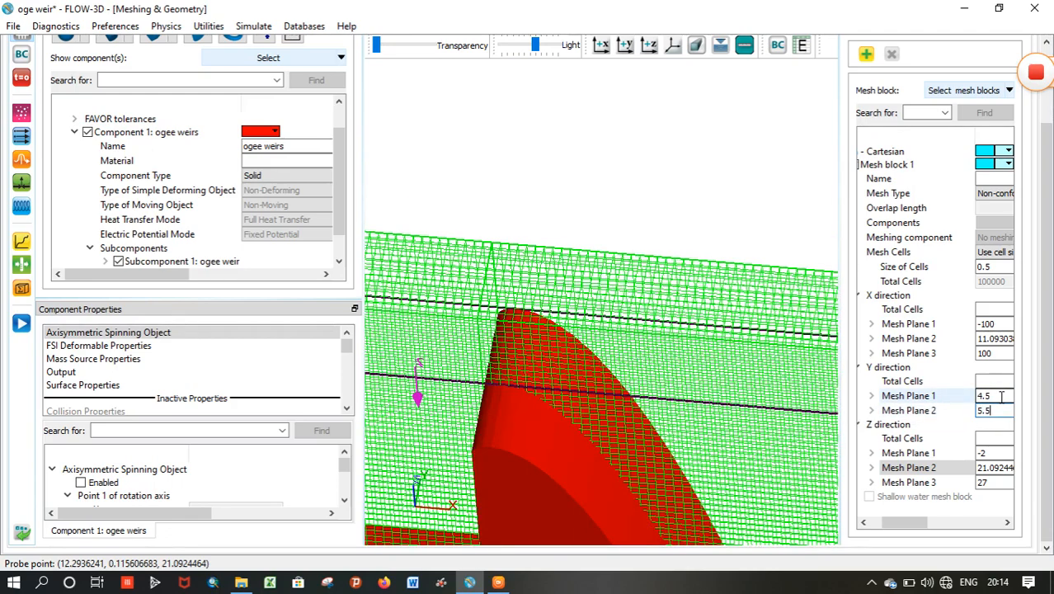
key("Return")
middle_click_drag(701, 249, 693, 292)
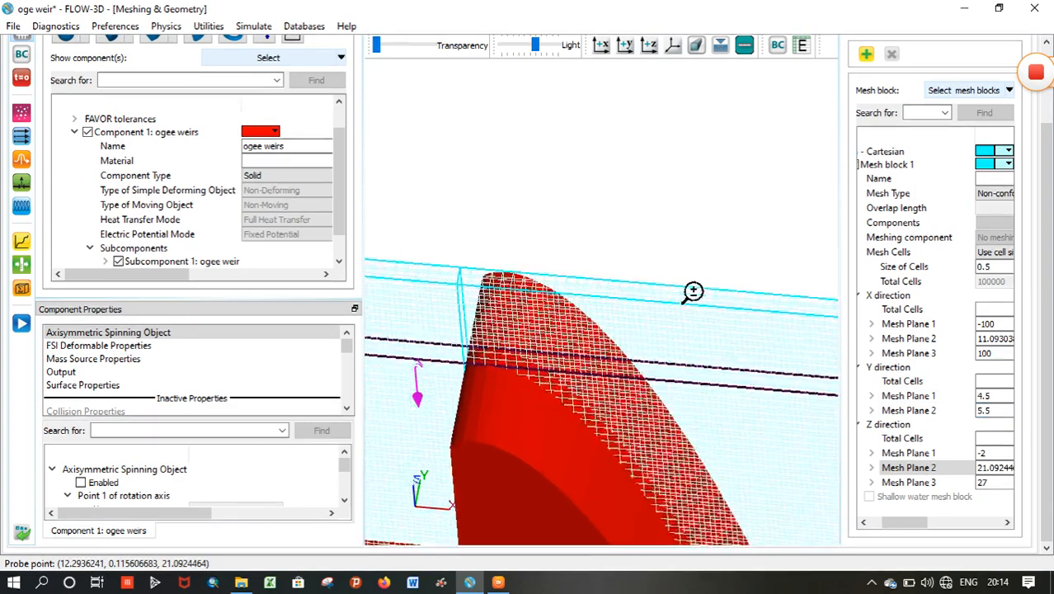
- Inspect the cell settings of the Y-direction mesh planes and the narrowed mesh block around the weir
left_click(871, 397)
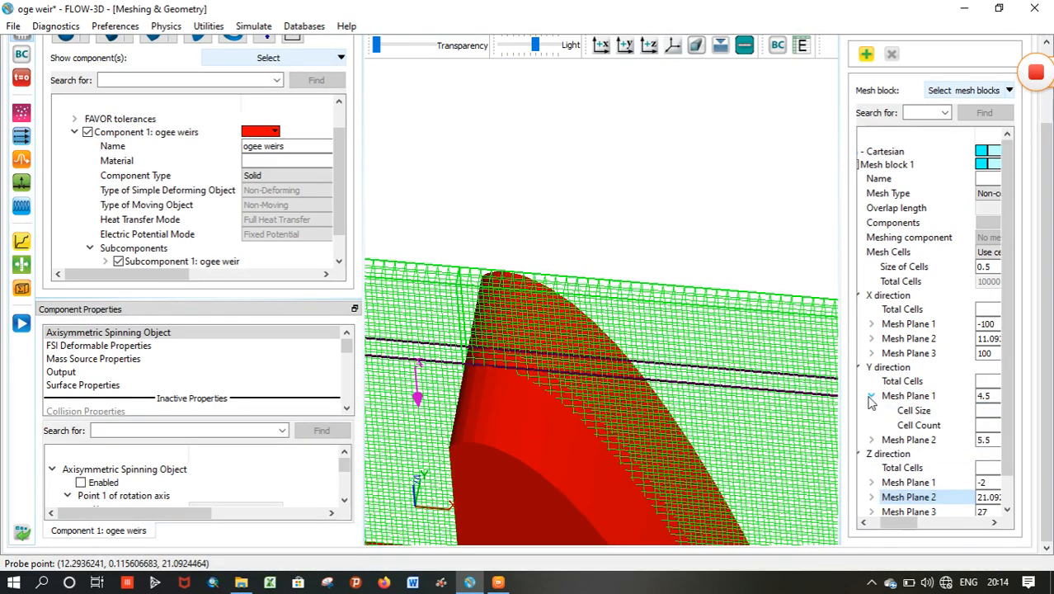
left_click(872, 440)
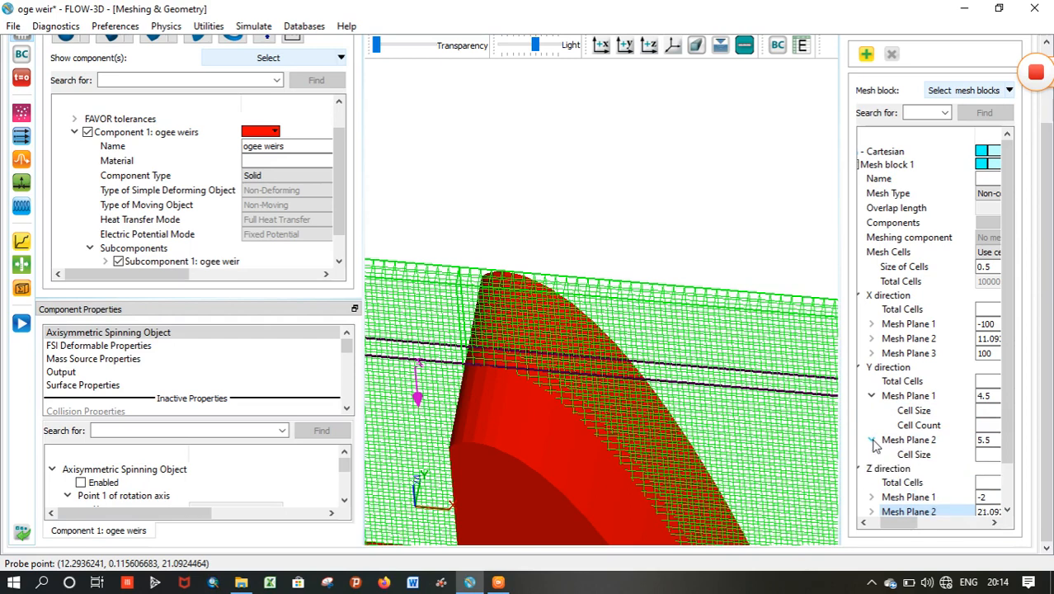
left_click(873, 441)
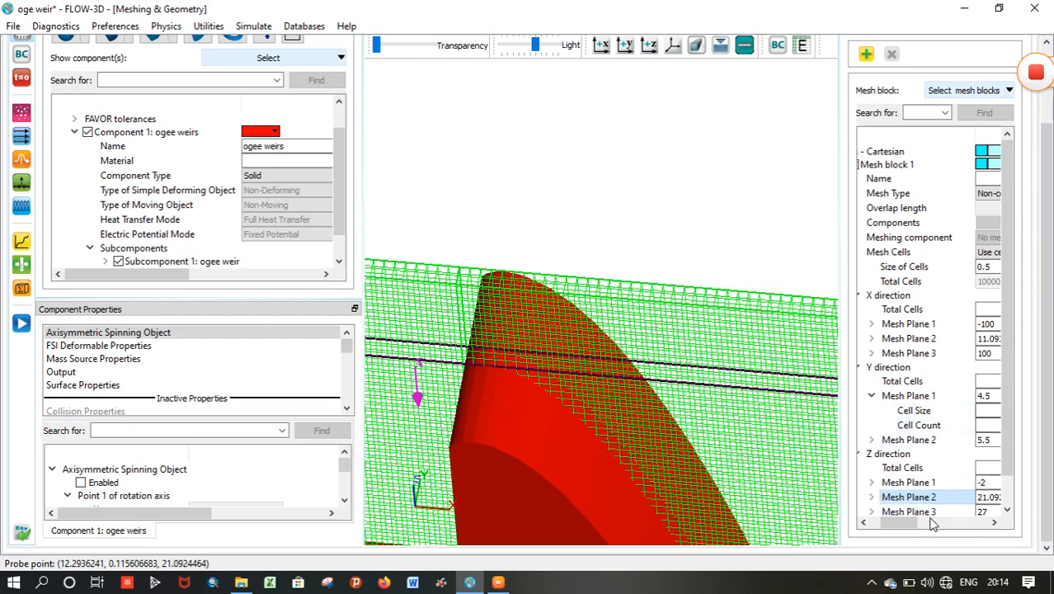
mouse_move(900, 523)
left_mouse_down()
mouse_move(930, 514)
mouse_move(911, 528)
left_mouse_up()
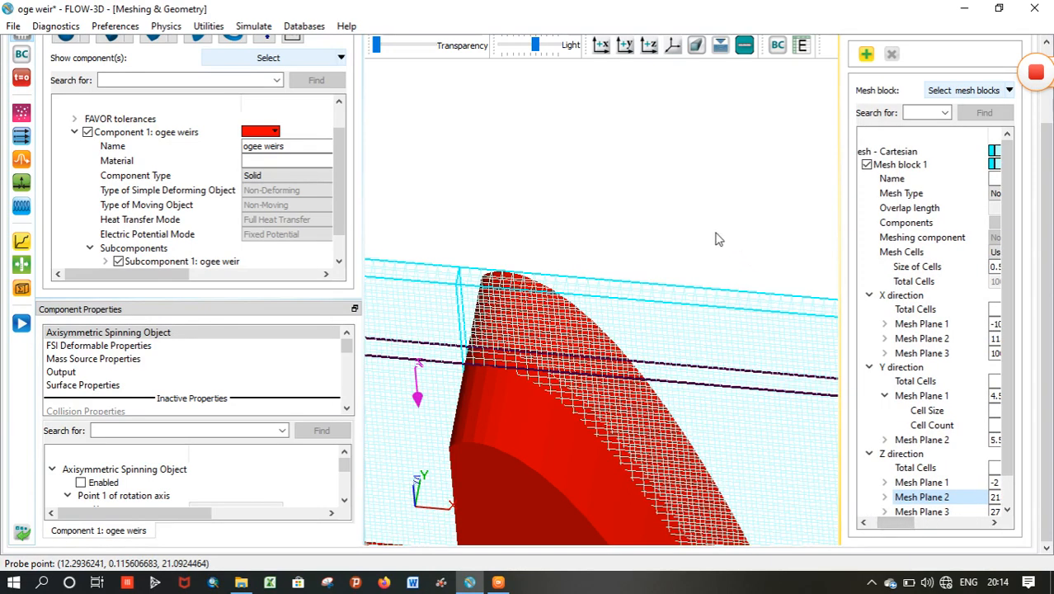
left_click_drag(687, 240, 701, 301)
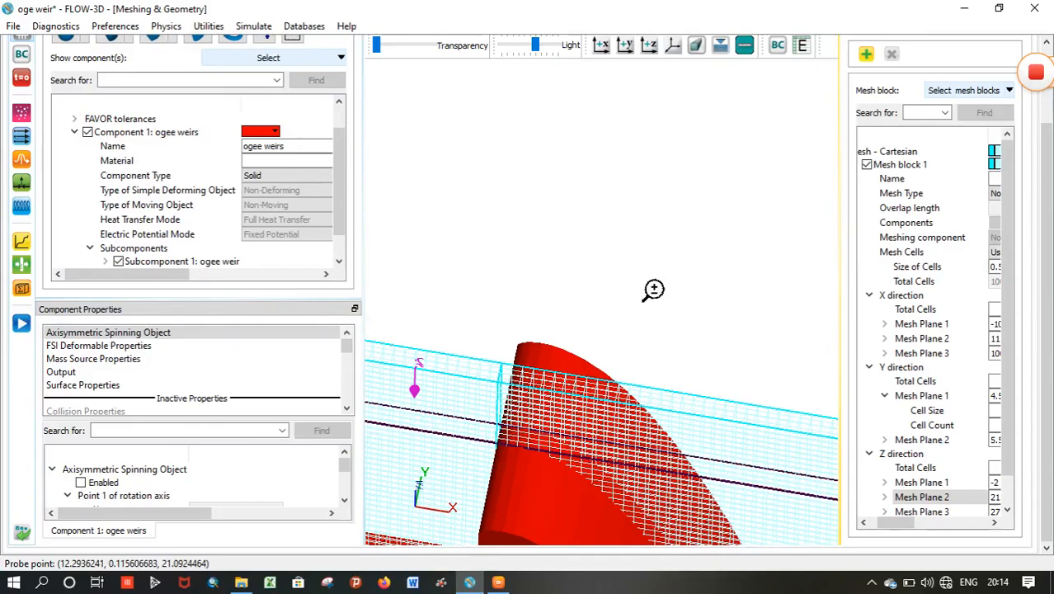
left_click_drag(630, 318, 640, 199)
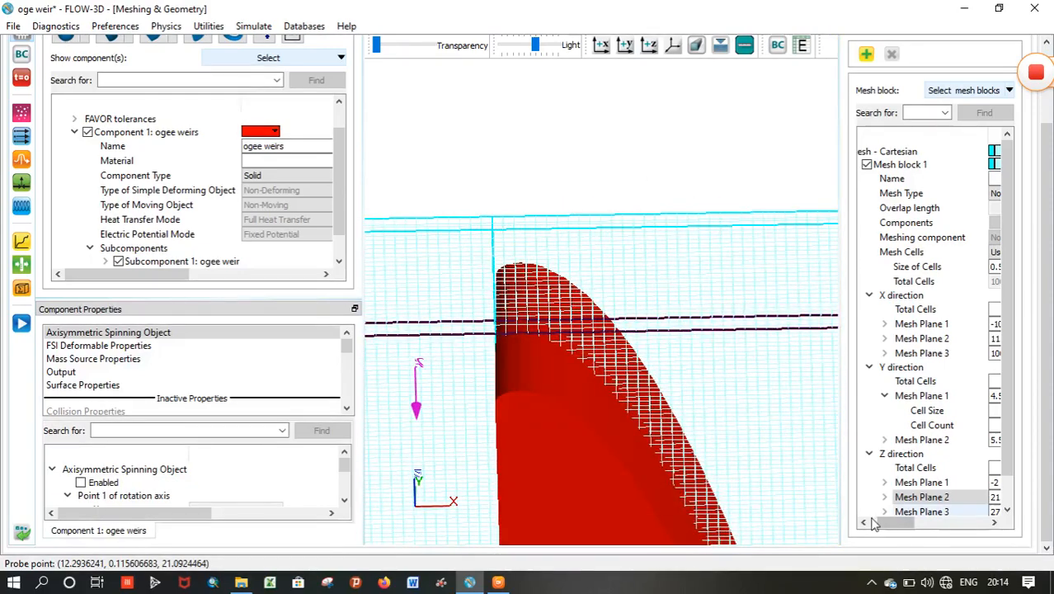
mouse_move(892, 525)
left_mouse_down()
mouse_move(969, 523)
mouse_move(899, 527)
left_mouse_up()
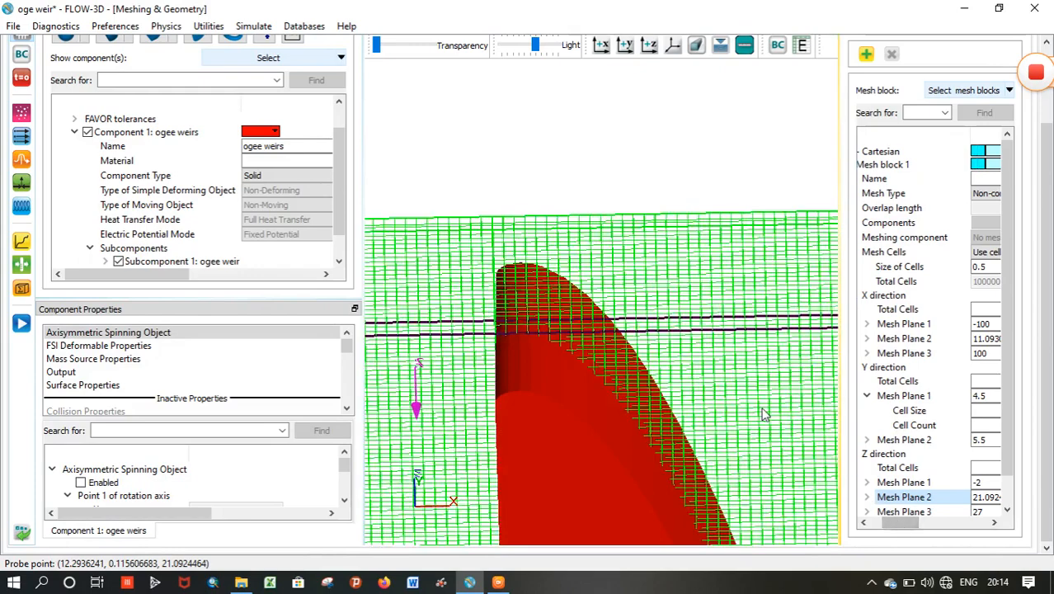
- Show the boundary conditions of mesh block 1 in a separate, widened window
left_click(1049, 295)
scroll(1049, 296, "up", 2)
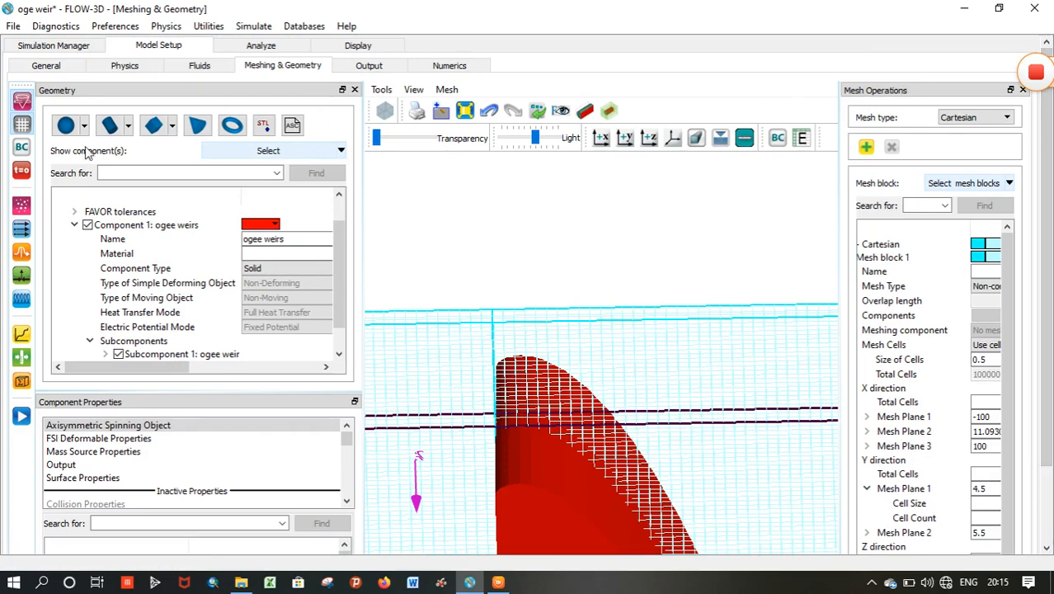
left_click(22, 148)
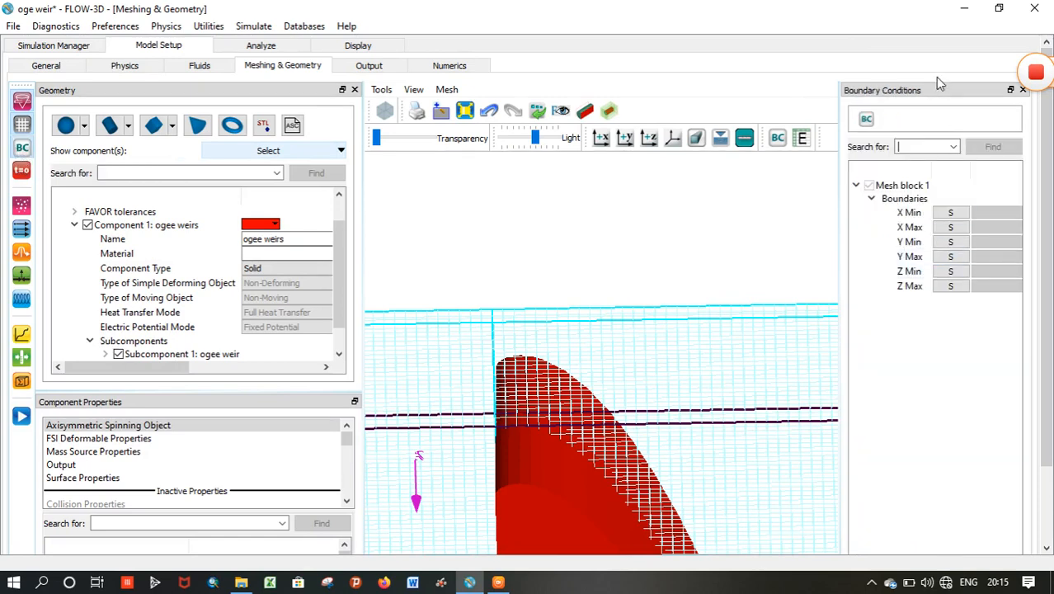
left_click(1010, 90)
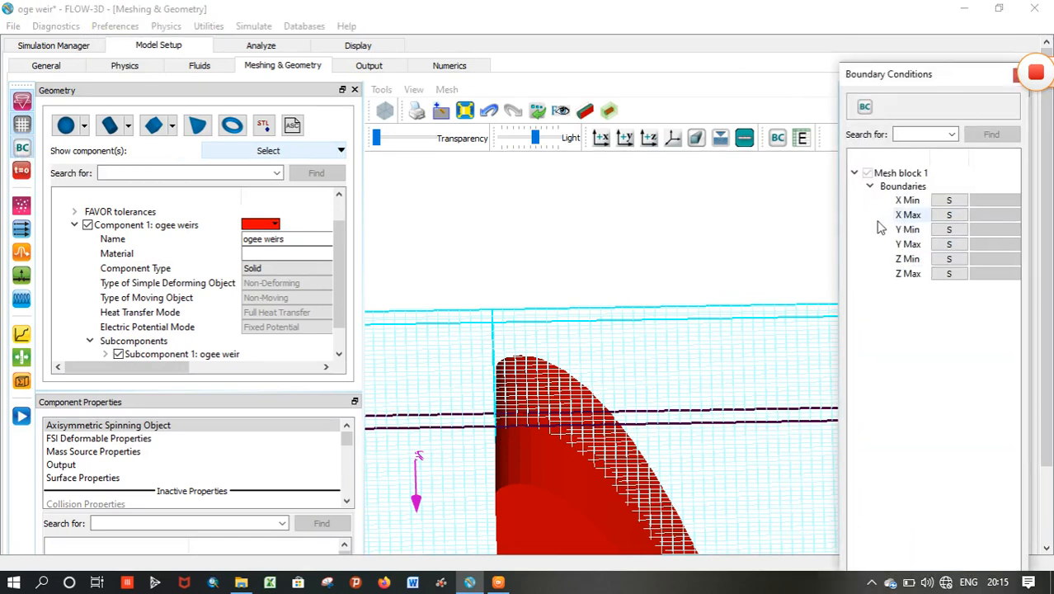
left_click_drag(835, 226, 754, 226)
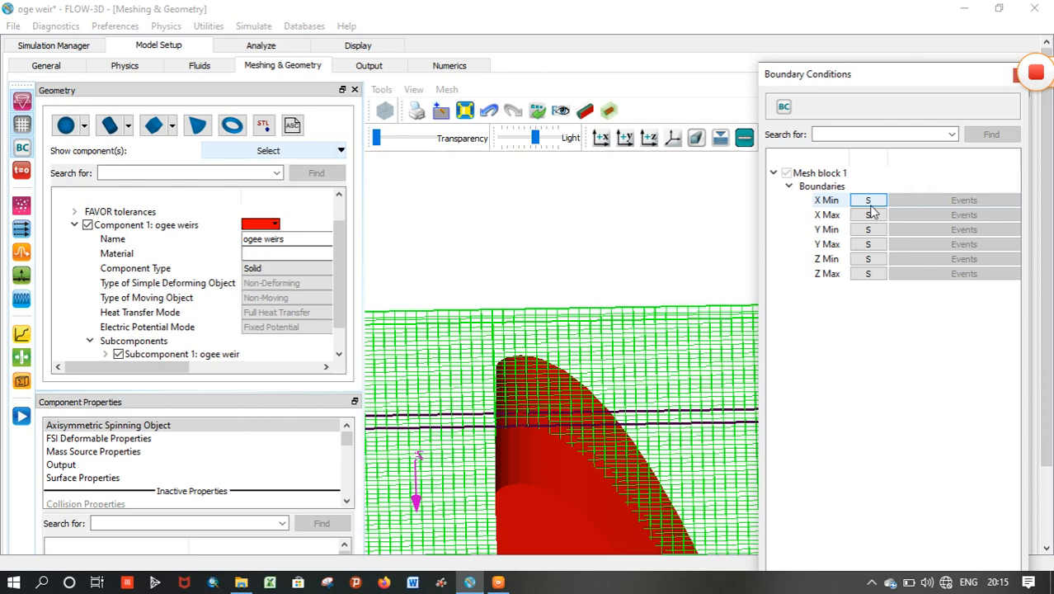
- Define the X Min boundary as Specified pressure using a fluid elevation of 27 m
left_click(874, 201)
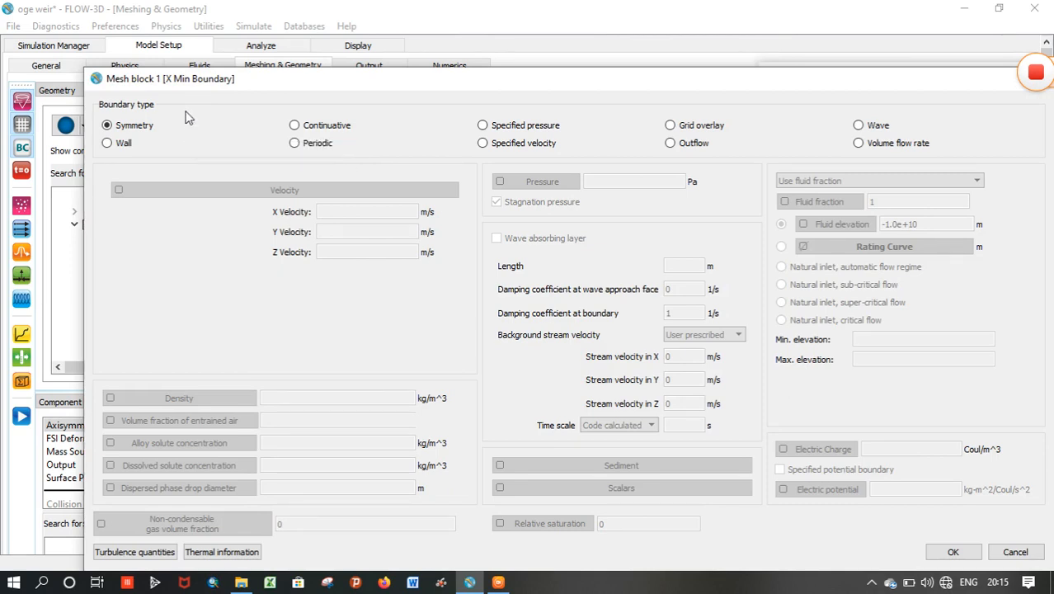
left_click(482, 127)
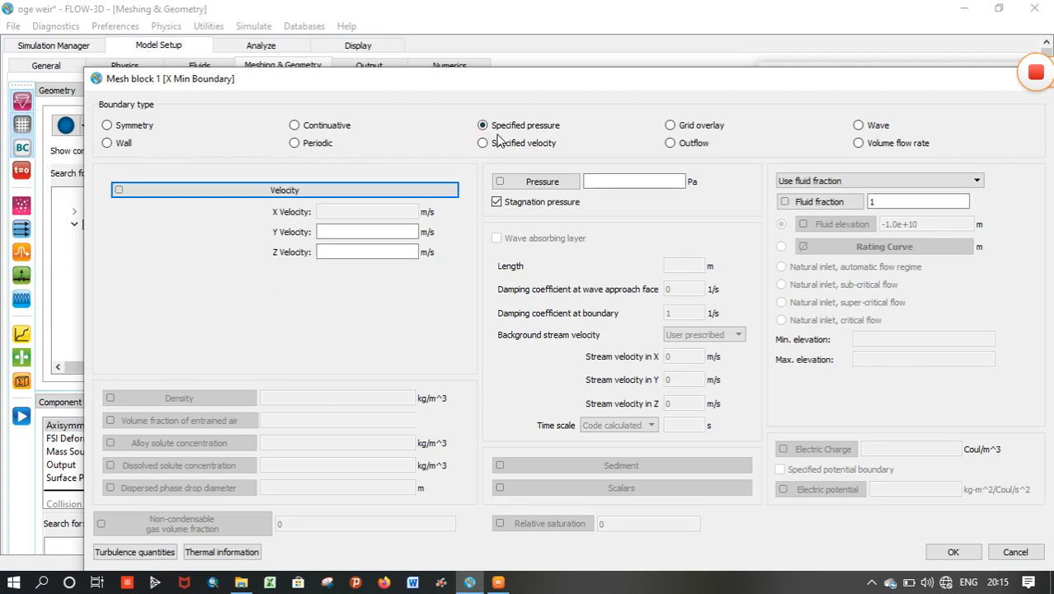
left_click(821, 183)
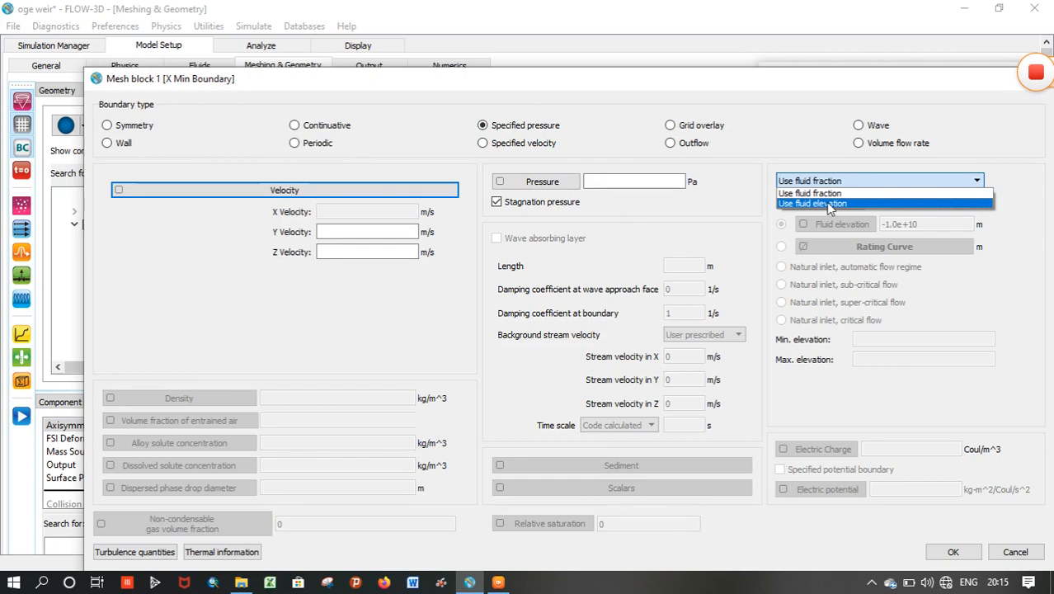
left_click(830, 204)
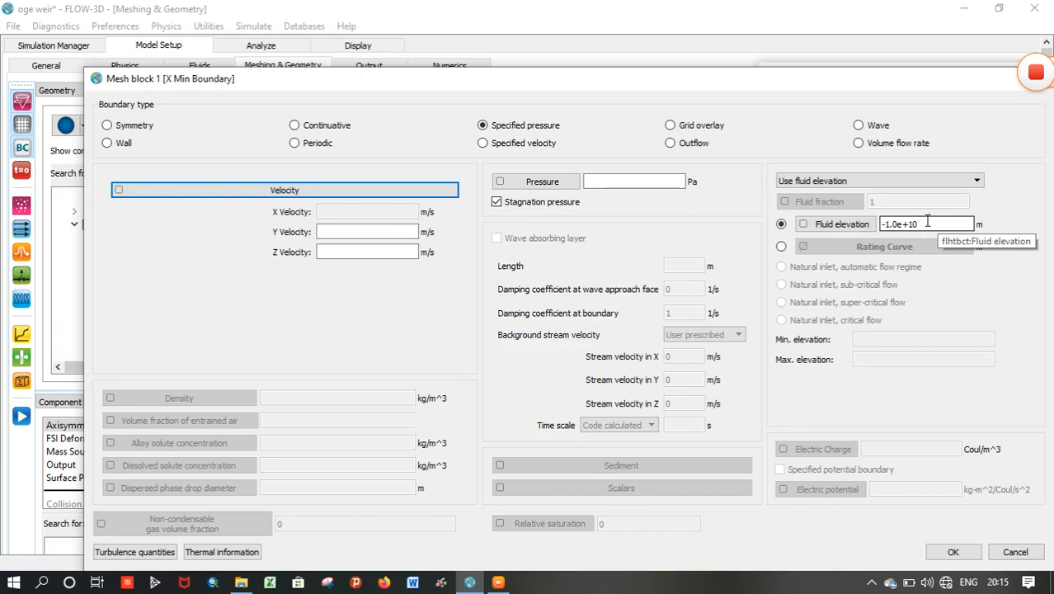
left_click_drag(927, 221, 849, 216)
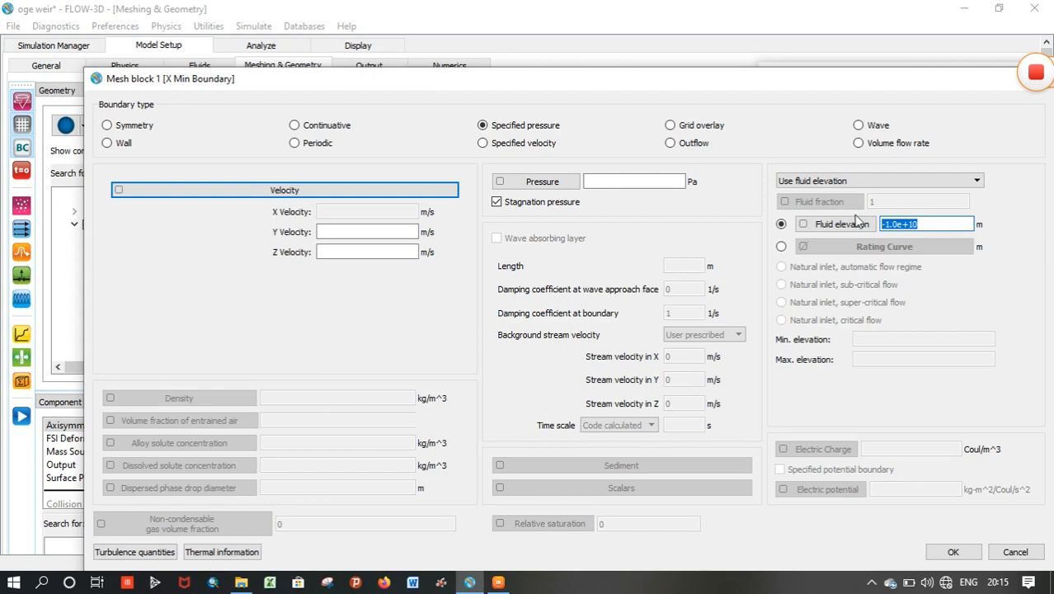
type("27")
left_click(948, 555)
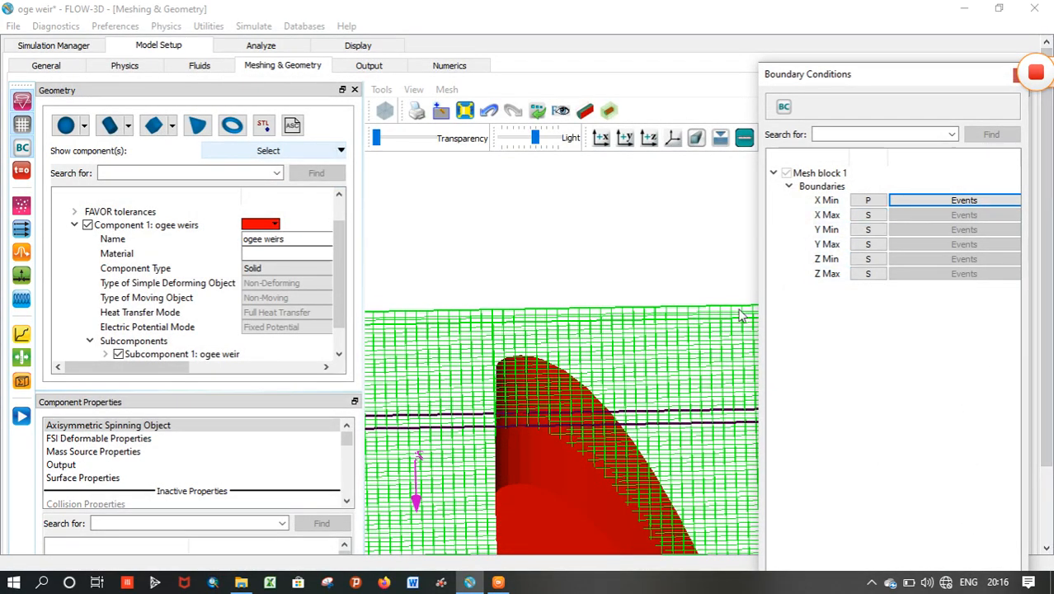
right_click_drag(664, 273, 561, 230)
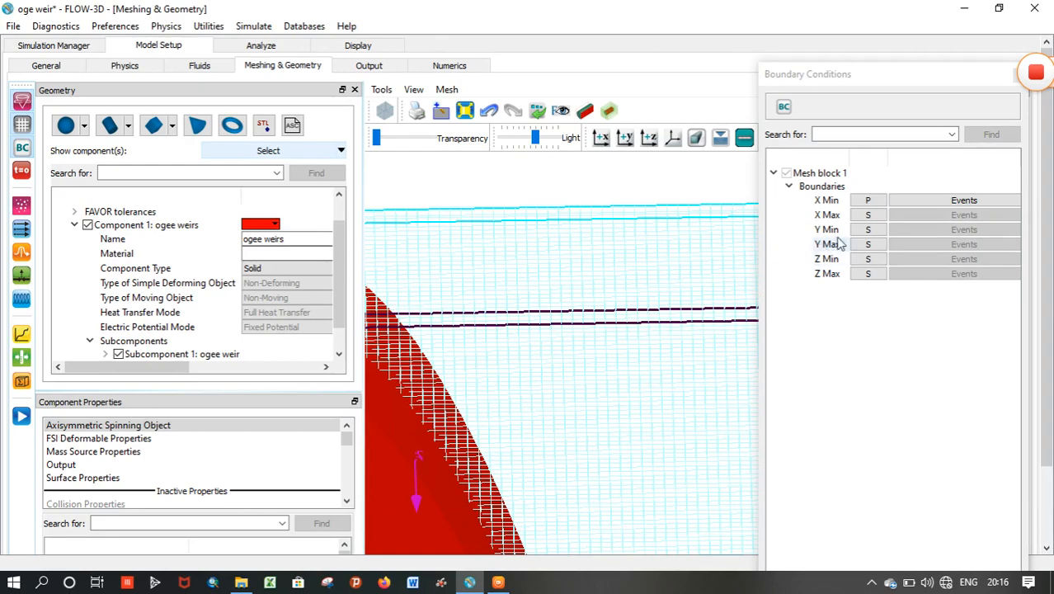
- Define the X Max boundary of mesh block 1 as Specified pressure with a fluid fraction of 0
left_click(872, 216)
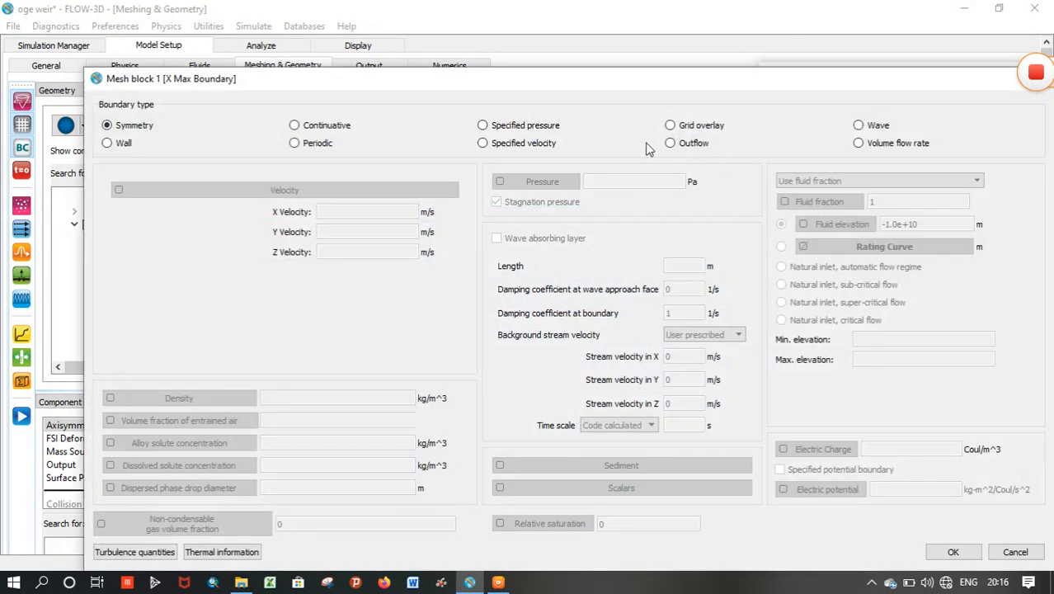
left_click(483, 125)
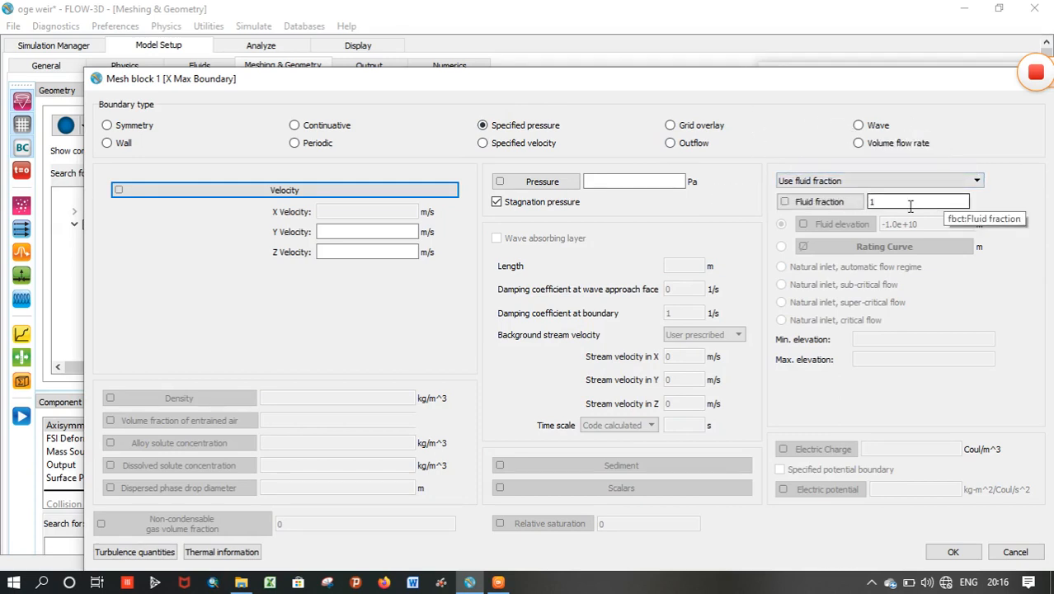
left_click_drag(907, 206, 864, 205)
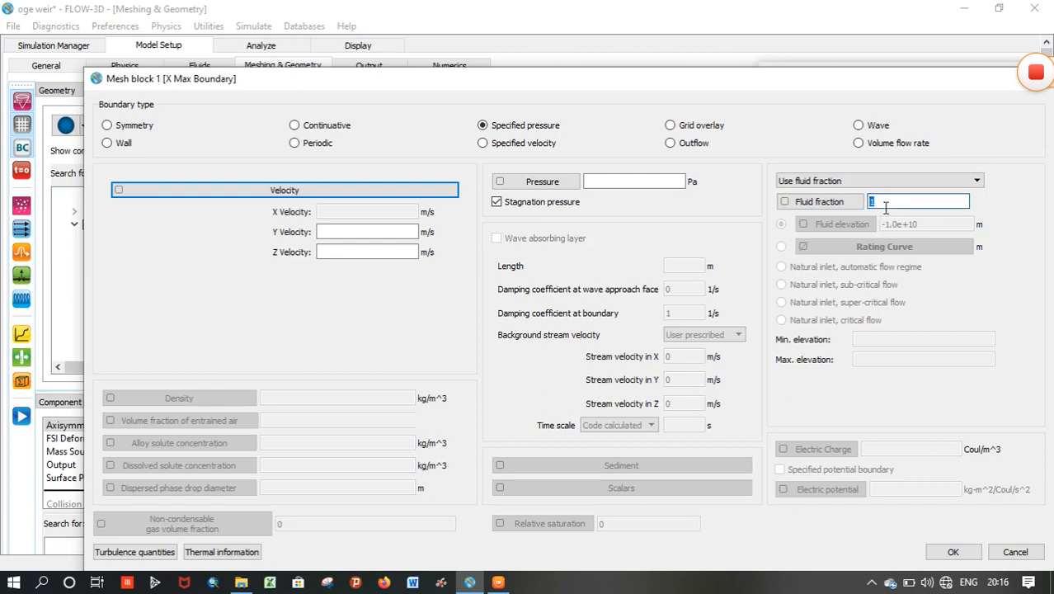
type("0")
left_click_drag(520, 91, 470, 51)
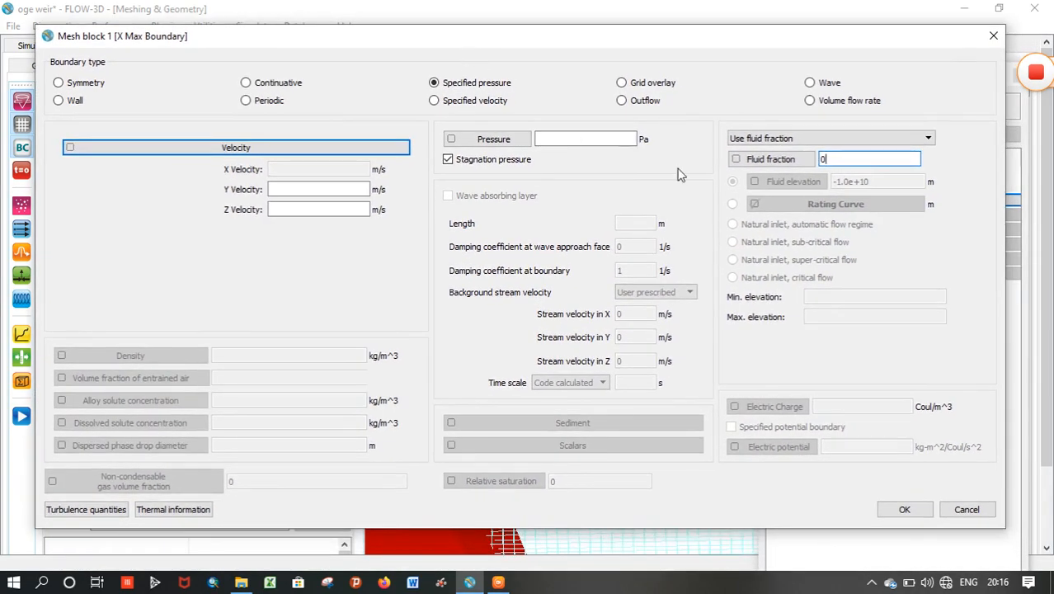
left_click(905, 511)
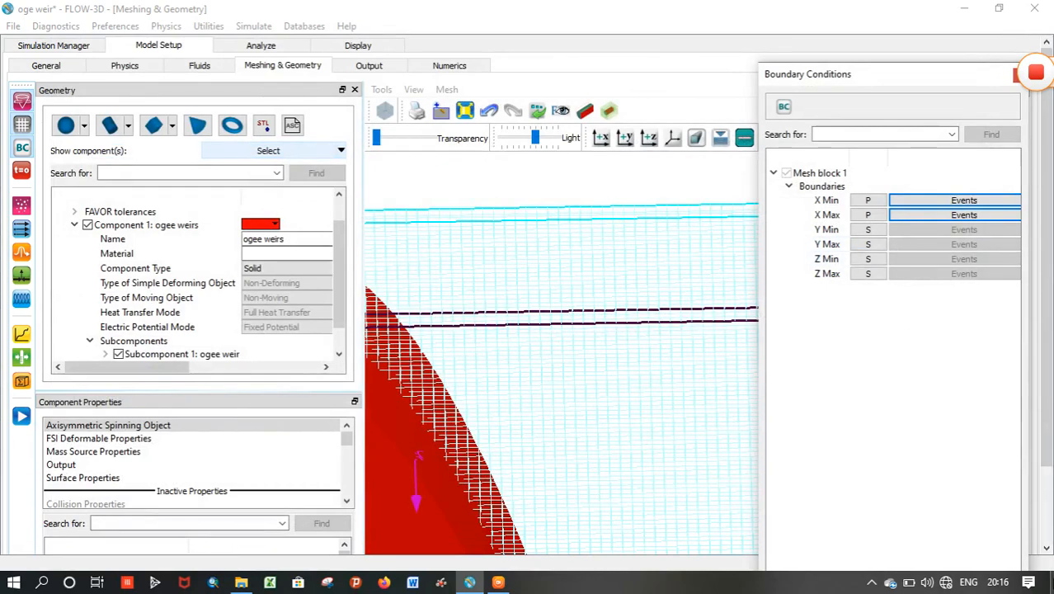
- Define the Z Max boundary of mesh block 1 as Specified pressure using a fluid elevation of 0 m
left_click(867, 273)
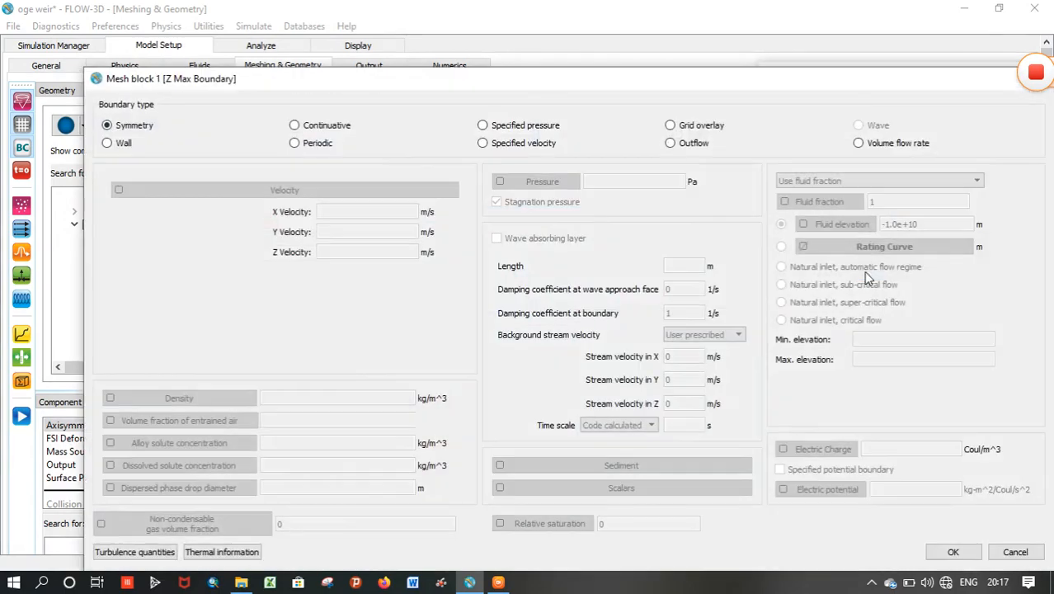
left_click(483, 125)
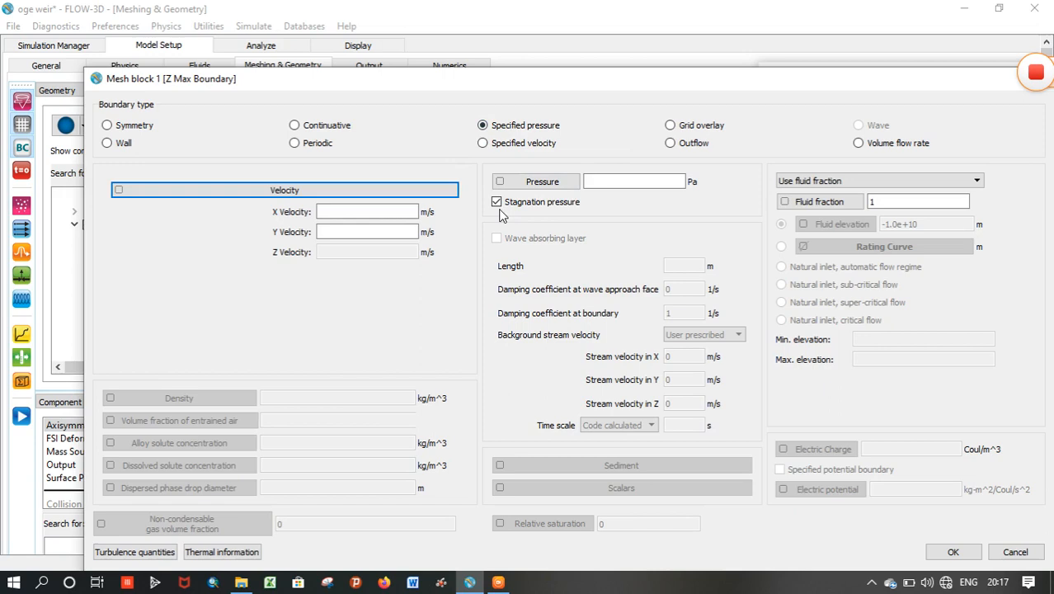
left_click(866, 182)
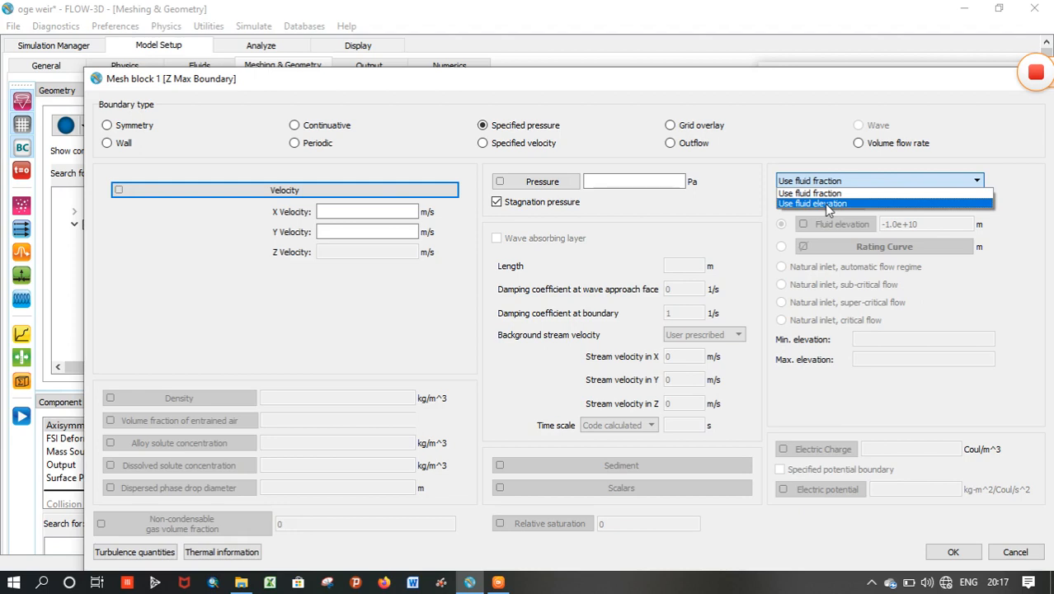
left_click(829, 203)
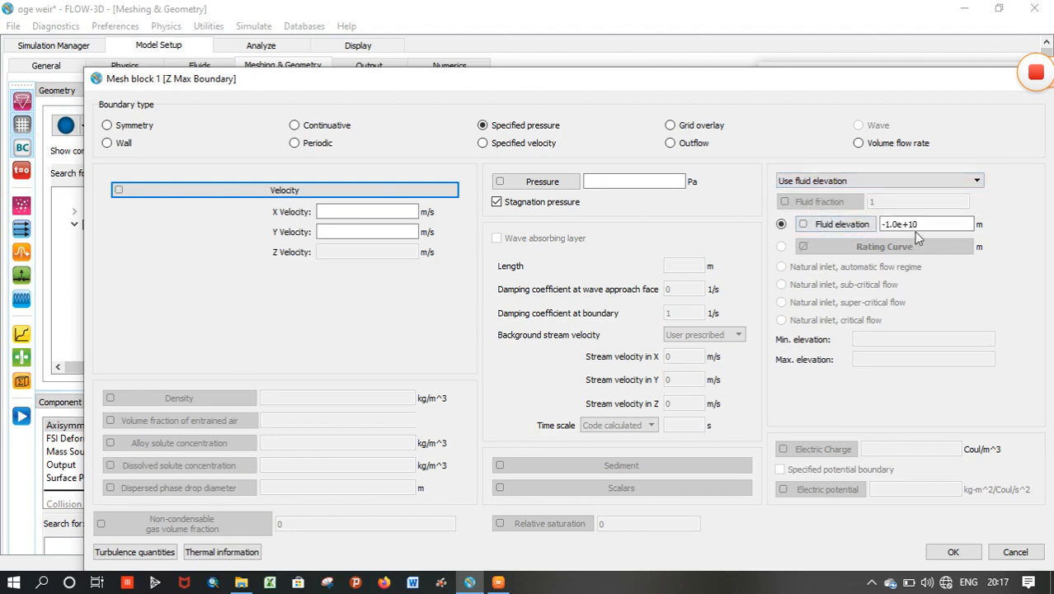
left_click_drag(919, 224, 876, 228)
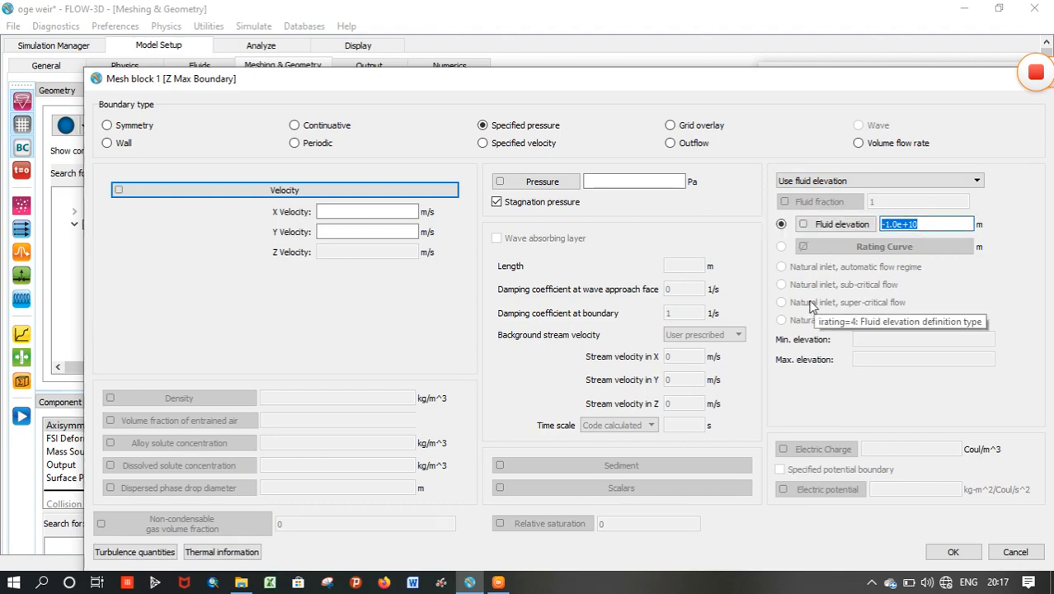
type("0")
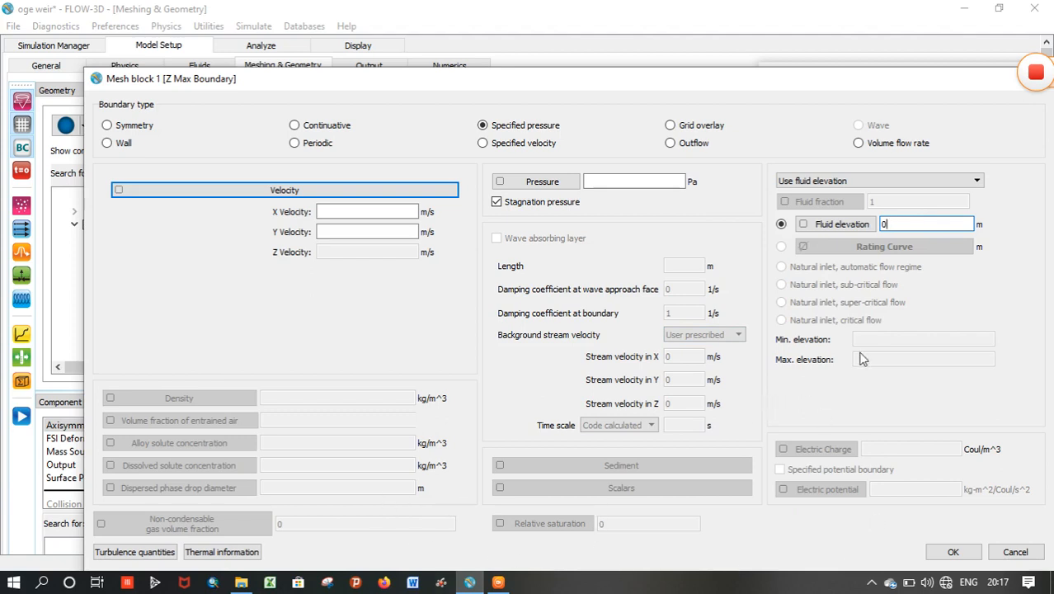
left_click(951, 551)
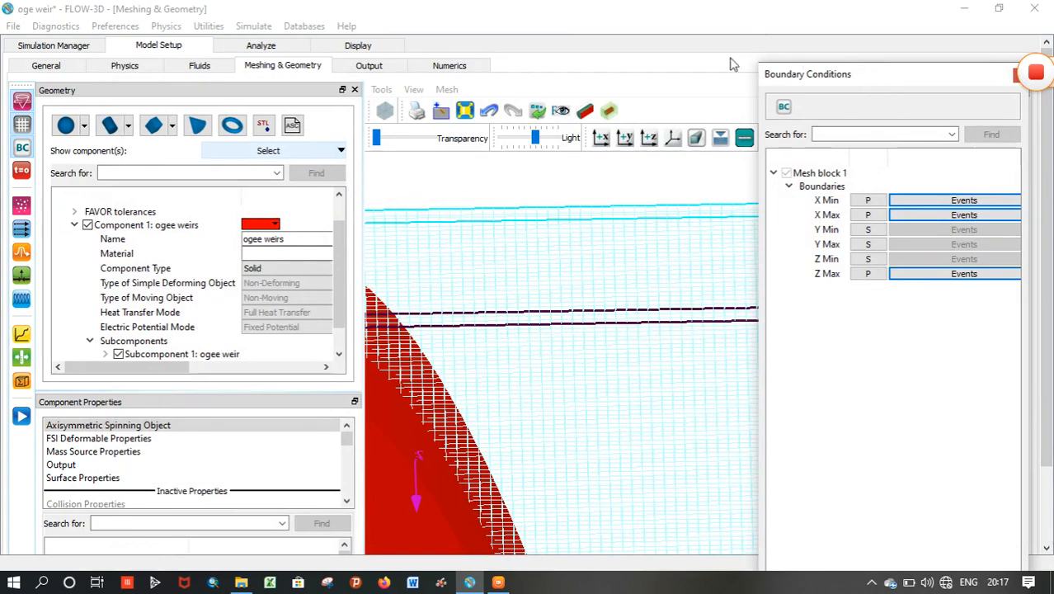
- Open the initial (t=0) conditions of the weir model
left_click(20, 172)
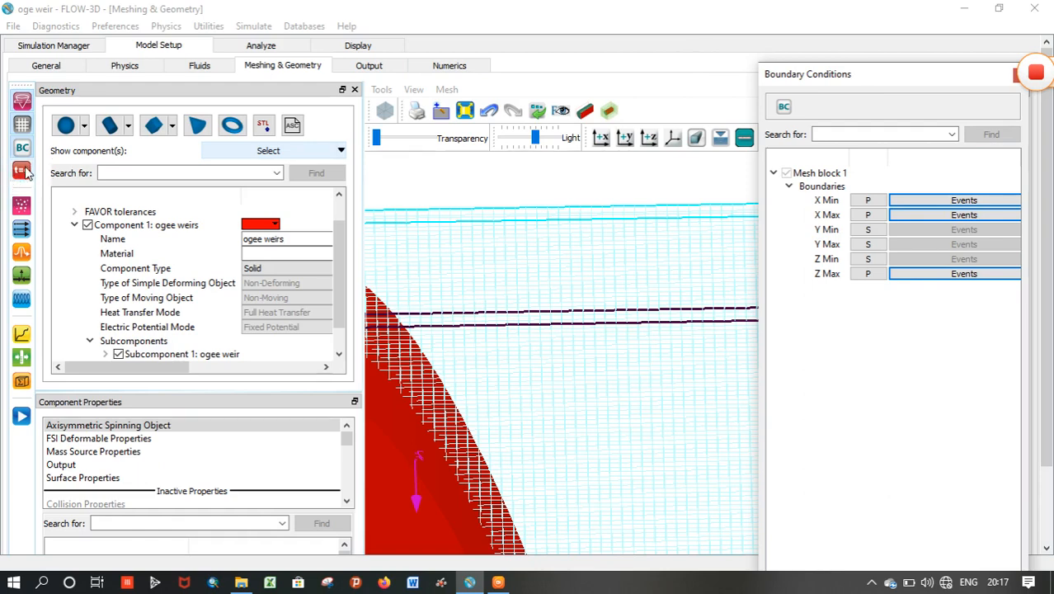
left_click(22, 171)
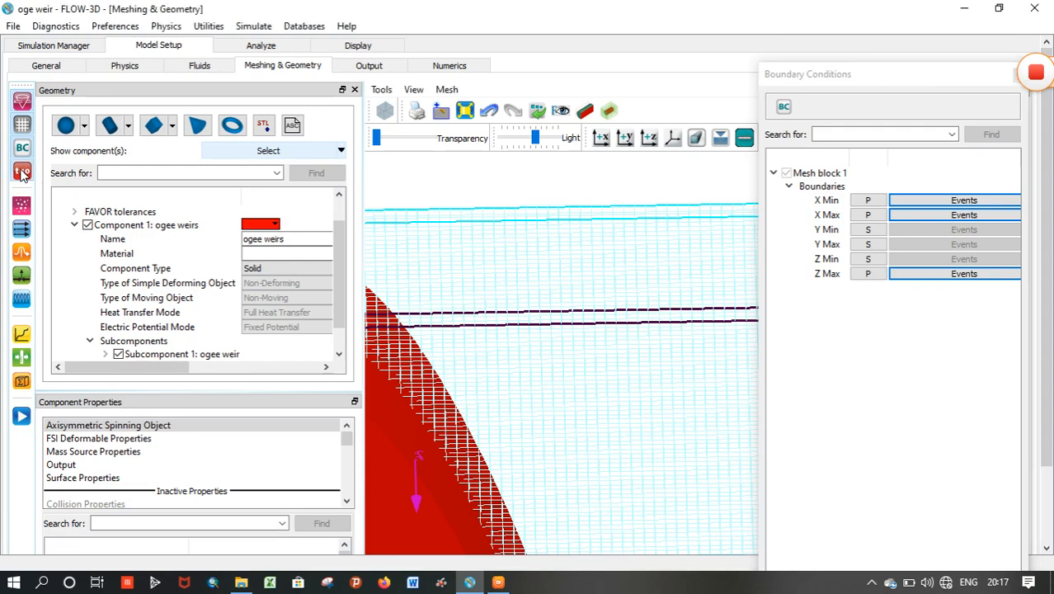